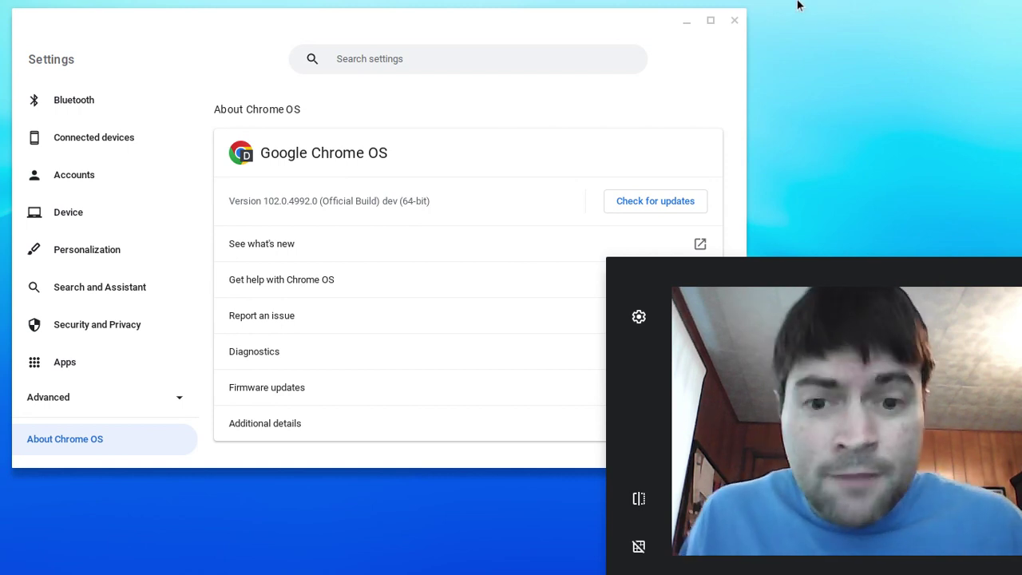
- Look through the Personalization section and surrounding Chrome OS settings, and search the settings for "hide"
{"action": "mouse_move", "coordinate": [511, 567]}
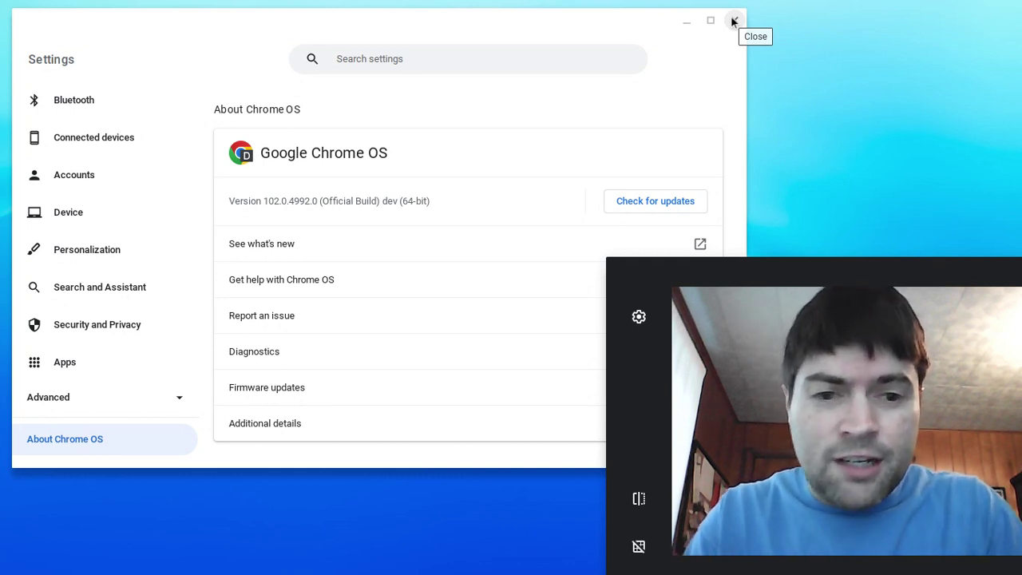
{"action": "left_click", "coordinate": [521, 32]}
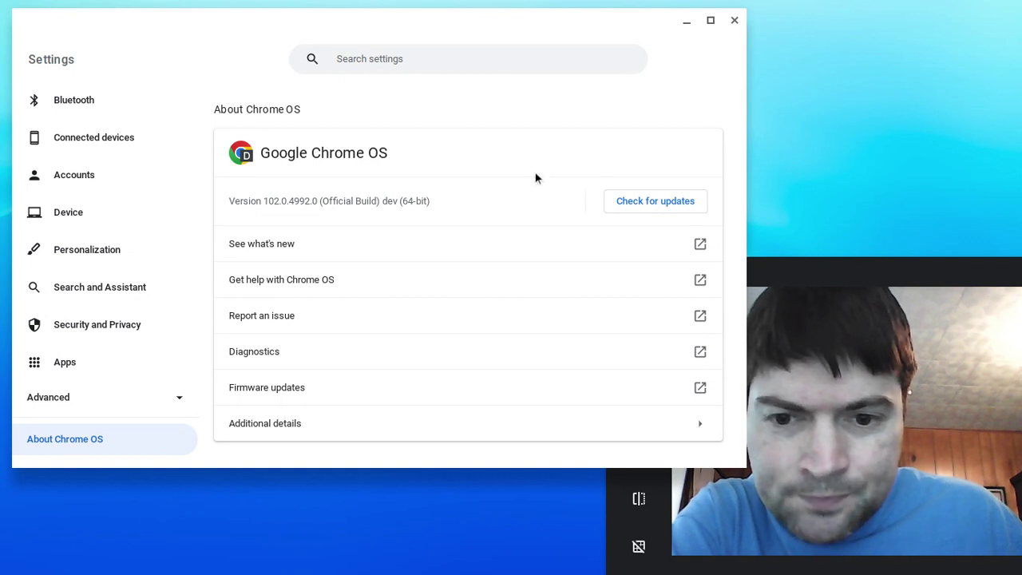
{"action": "mouse_move", "coordinate": [562, 572]}
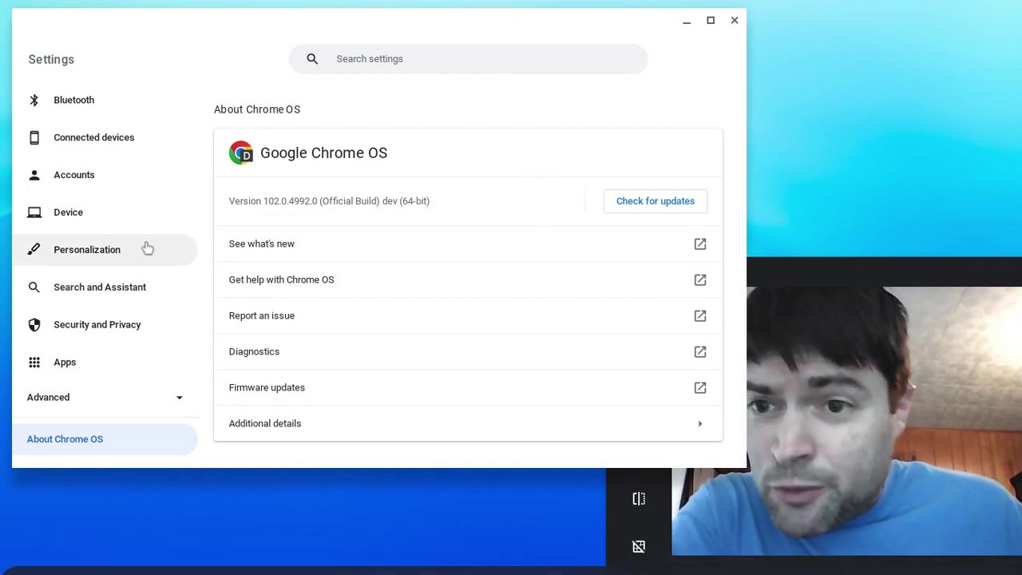
{"action": "scroll", "coordinate": [93, 198], "scroll_direction": "up", "scroll_amount": 1}
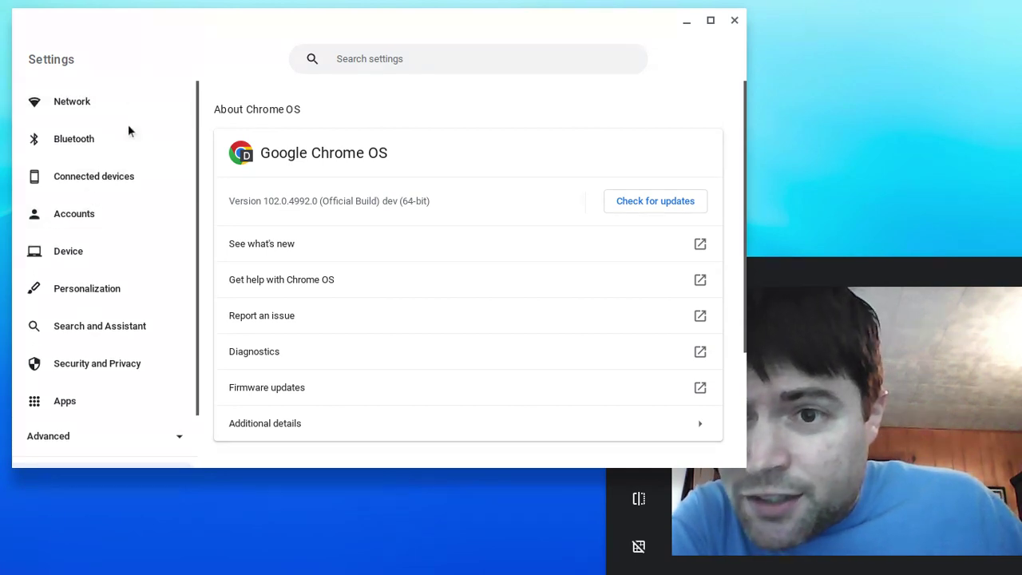
{"action": "scroll", "coordinate": [105, 247], "scroll_direction": "down", "scroll_amount": 1}
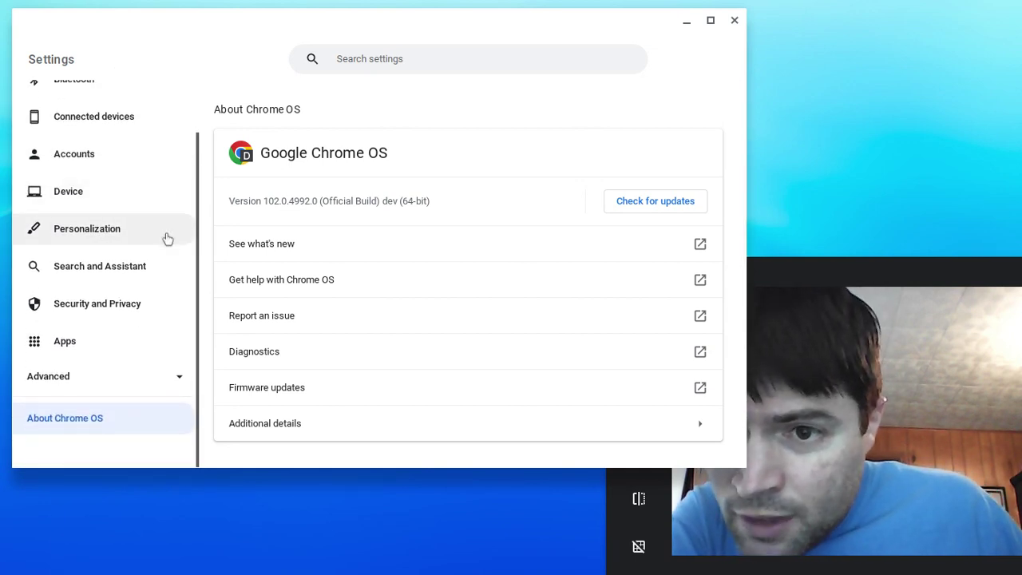
{"action": "left_click", "coordinate": [165, 233]}
{"action": "scroll", "coordinate": [417, 192], "scroll_direction": "up", "scroll_amount": 5}
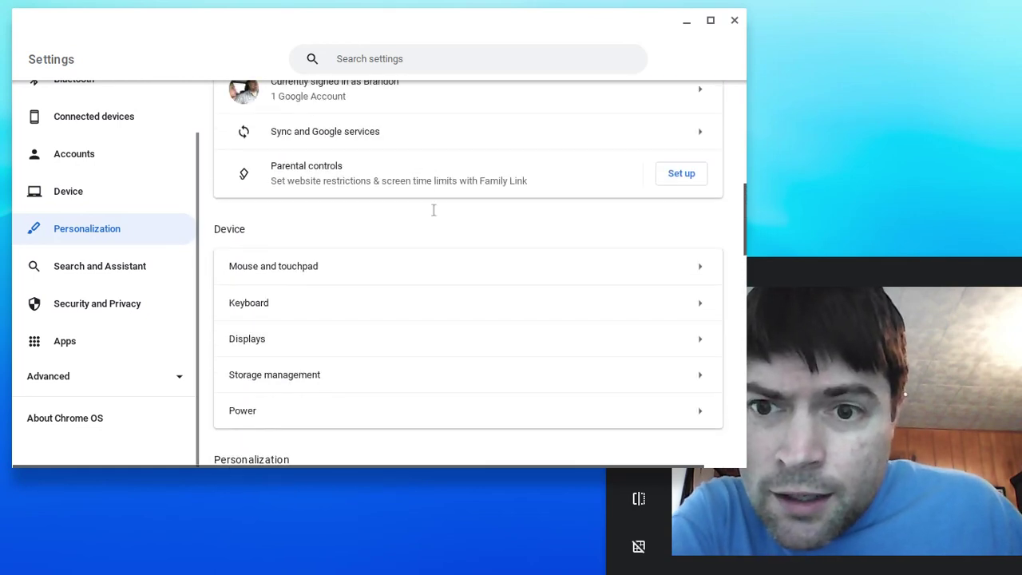
{"action": "scroll", "coordinate": [444, 285], "scroll_direction": "down", "scroll_amount": 10}
{"action": "left_click", "coordinate": [434, 68]}
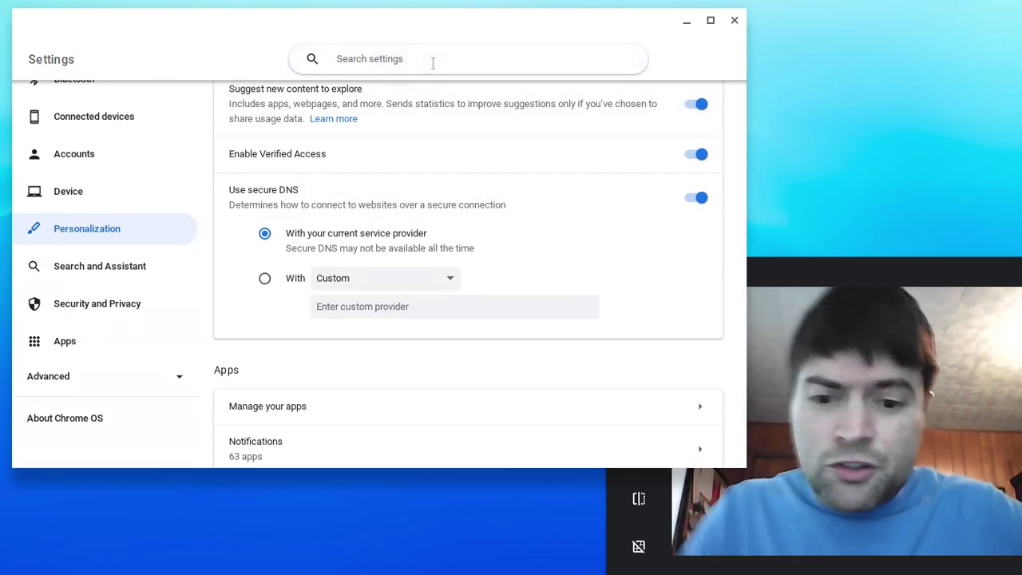
{"action": "type", "text": "hide"}
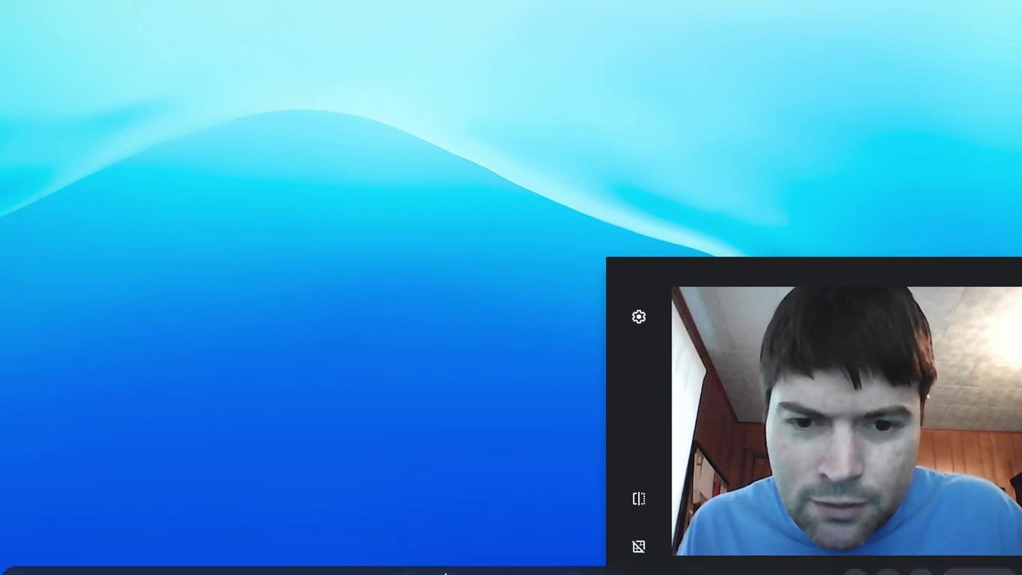
- Switch to the Files app, shrink and reposition its window, and check its additional options
{"action": "left_click", "coordinate": [491, 559]}
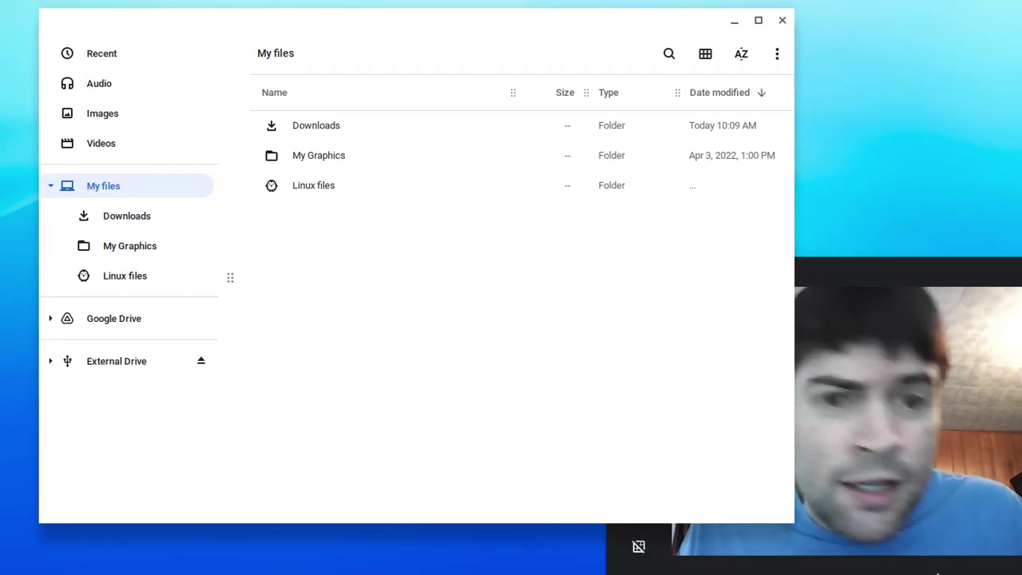
{"action": "left_click_drag", "start_coordinate": [801, 527], "coordinate": [719, 416]}
{"action": "left_click_drag", "start_coordinate": [85, 38], "coordinate": [64, 39]}
{"action": "left_click", "coordinate": [679, 58]}
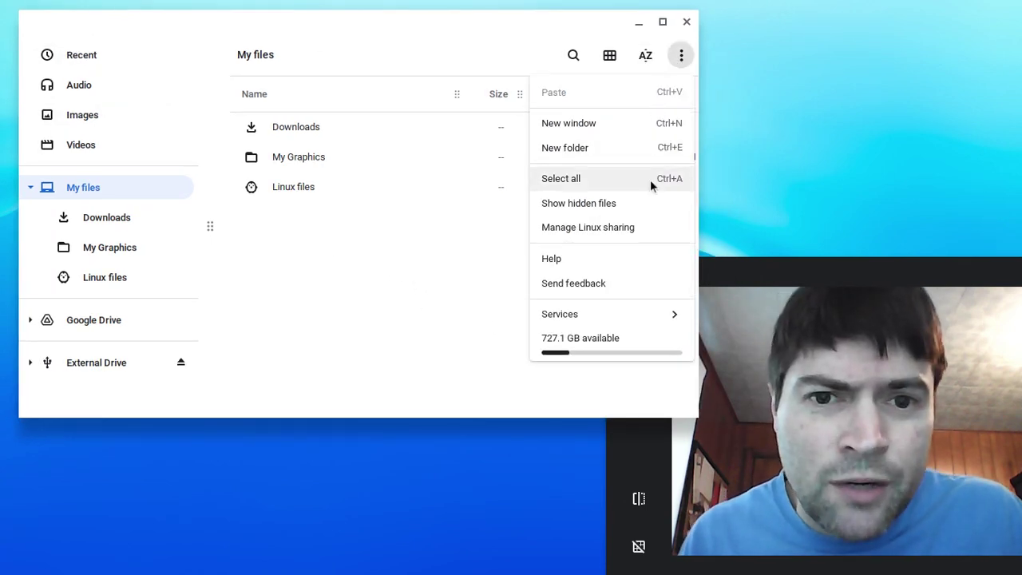
{"action": "left_click", "coordinate": [580, 228]}
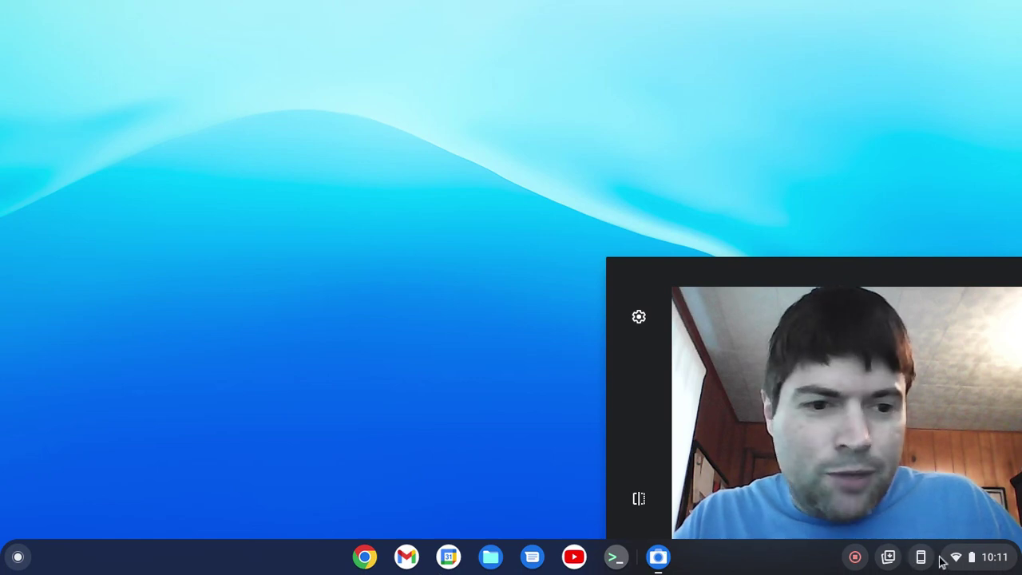
- Check the quick settings for the system status and date, and dismiss them
{"action": "left_click", "coordinate": [995, 566]}
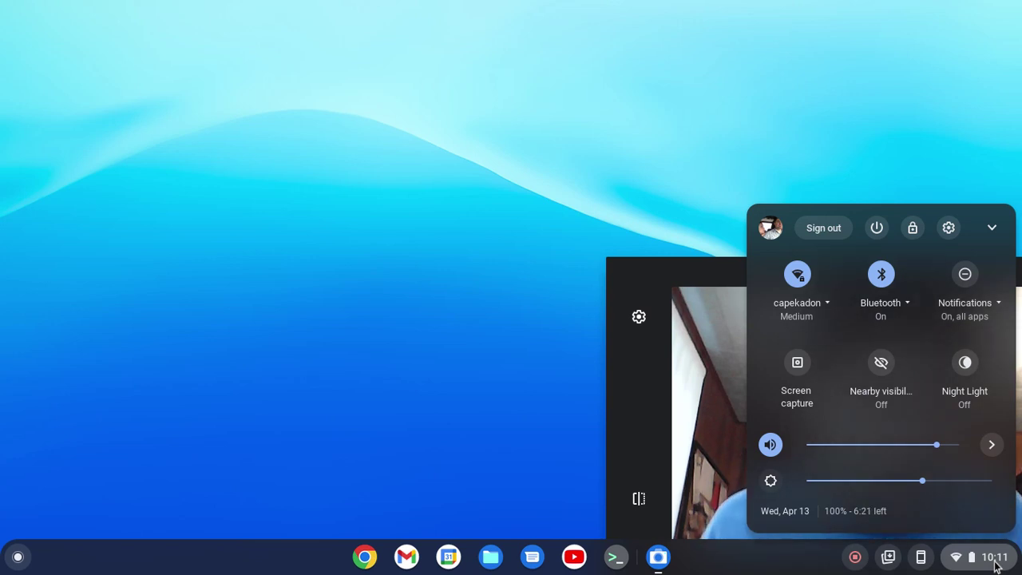
{"action": "left_click", "coordinate": [367, 409]}
- Switch to Google Chrome, reposition its window, and open chrome://flags
{"action": "left_click", "coordinate": [368, 561]}
{"action": "left_click_drag", "start_coordinate": [466, 18], "coordinate": [361, 19]}
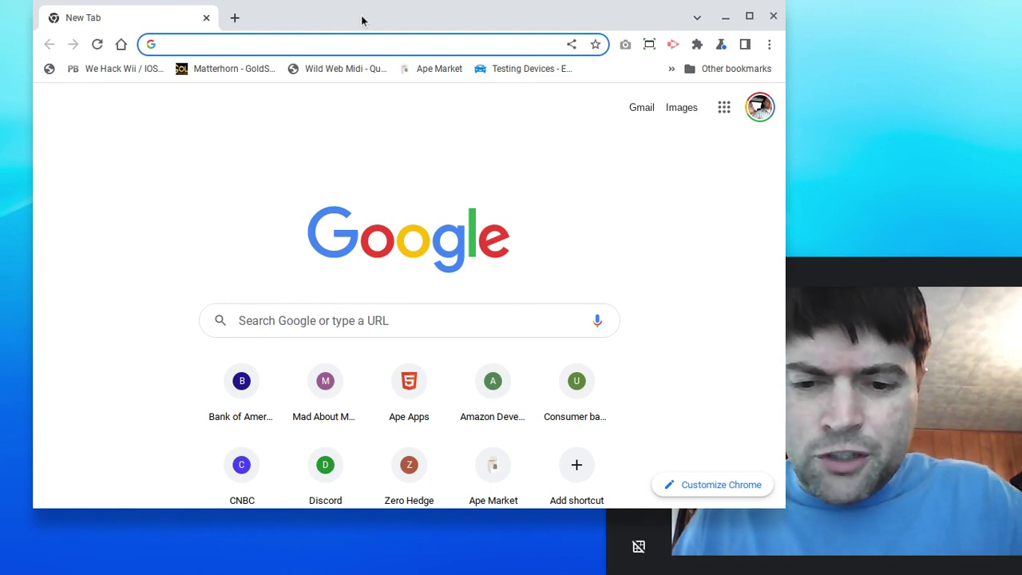
{"action": "type", "text": "chrome://flag"}
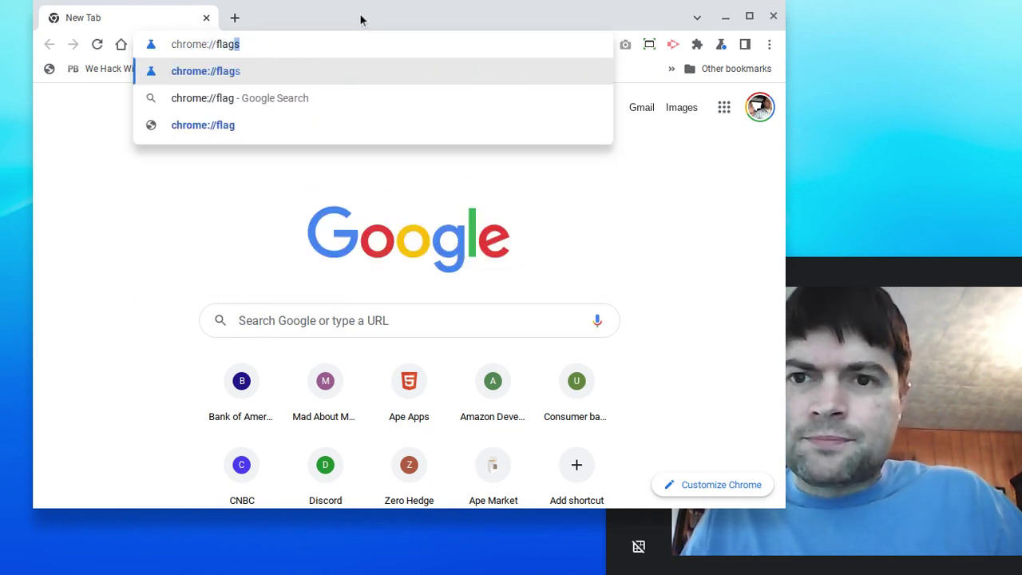
{"action": "key", "text": "Return"}
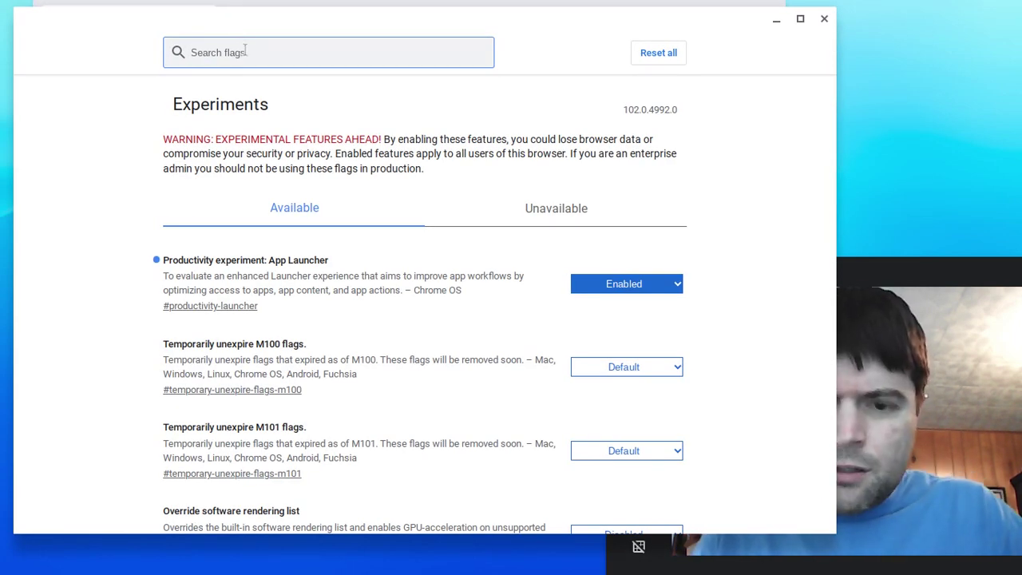
- Find the "Productivity experiment: Monthly Calendar View" flag with "calend", set it to Enabled, and close the flags window without restarting
{"action": "type", "text": "calend"}
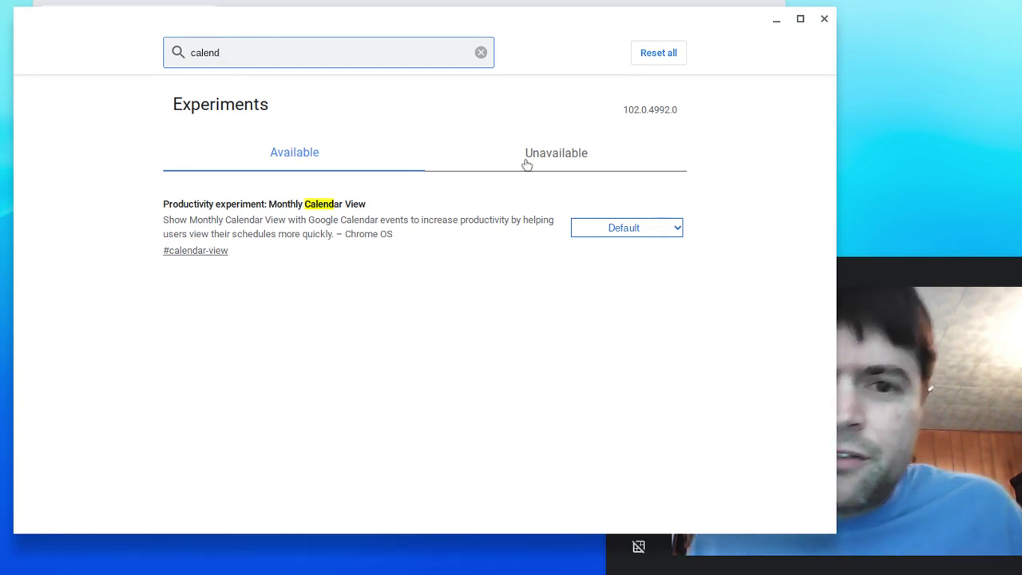
{"action": "left_click", "coordinate": [648, 233]}
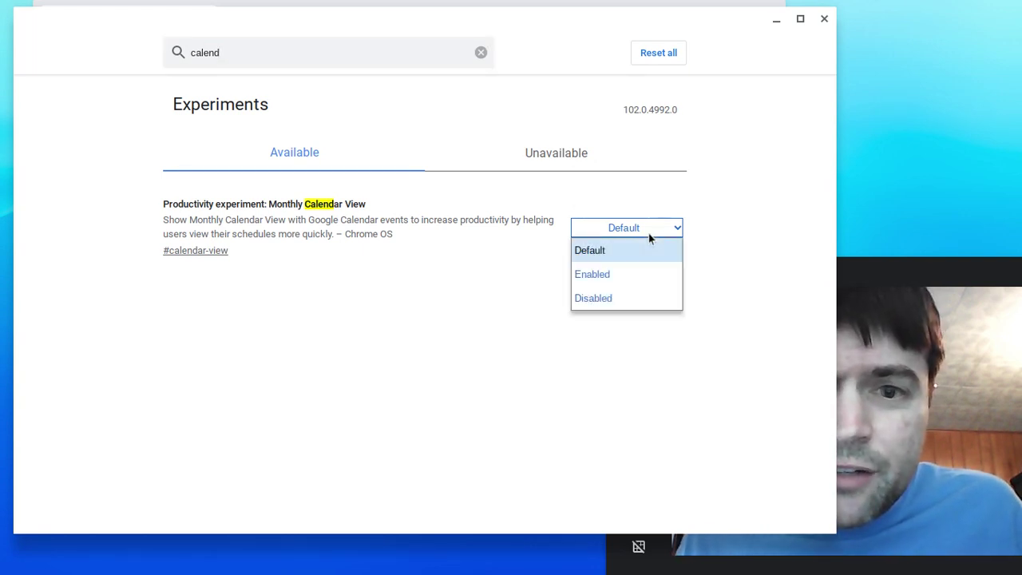
{"action": "left_click", "coordinate": [627, 277]}
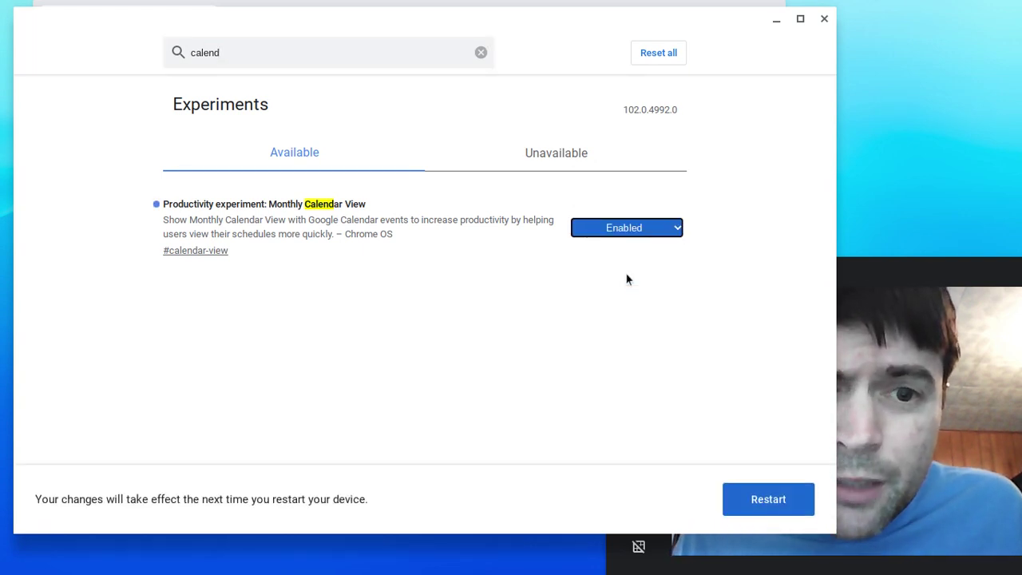
{"action": "left_click", "coordinate": [885, 279]}
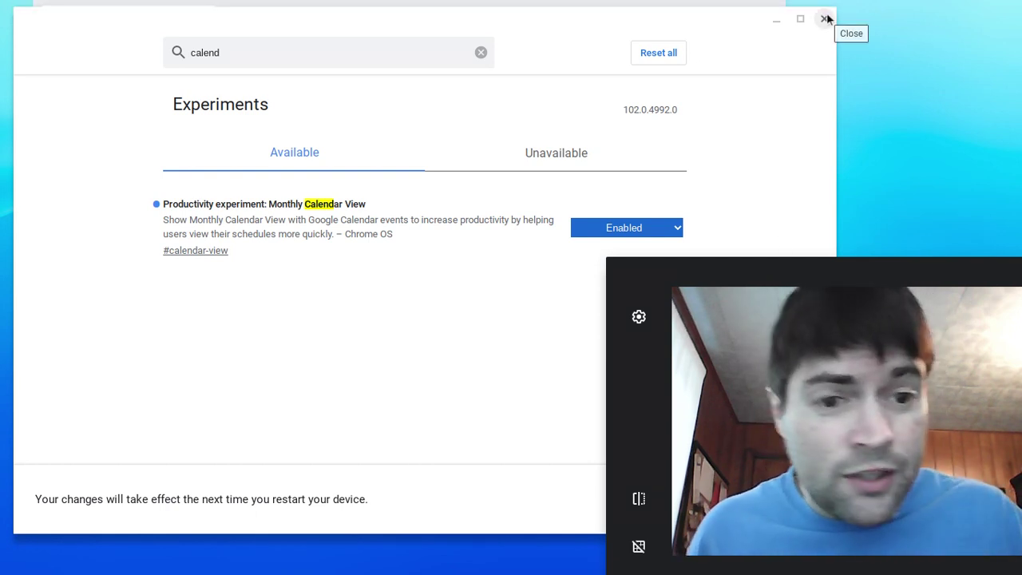
{"action": "left_click_drag", "start_coordinate": [720, 31], "coordinate": [711, 29]}
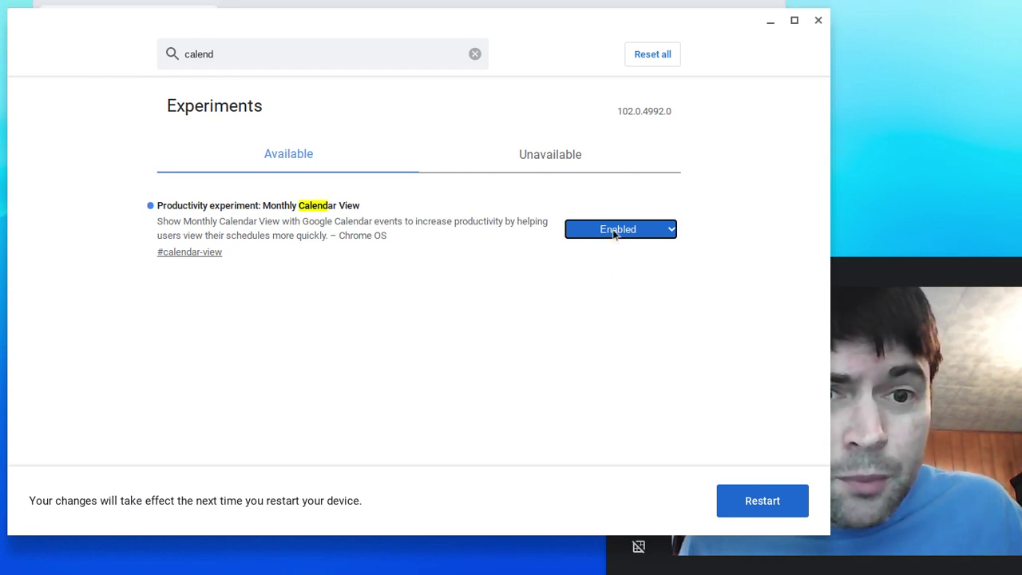
{"action": "left_click", "coordinate": [820, 20]}
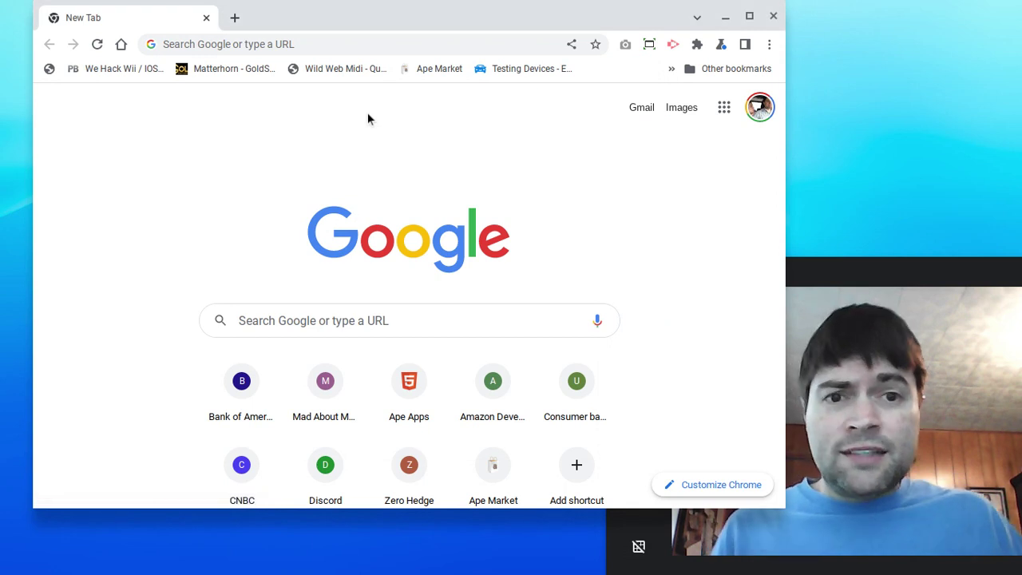
- Open the Files app to view the My files folder list, and close it
{"action": "left_click", "coordinate": [834, 279]}
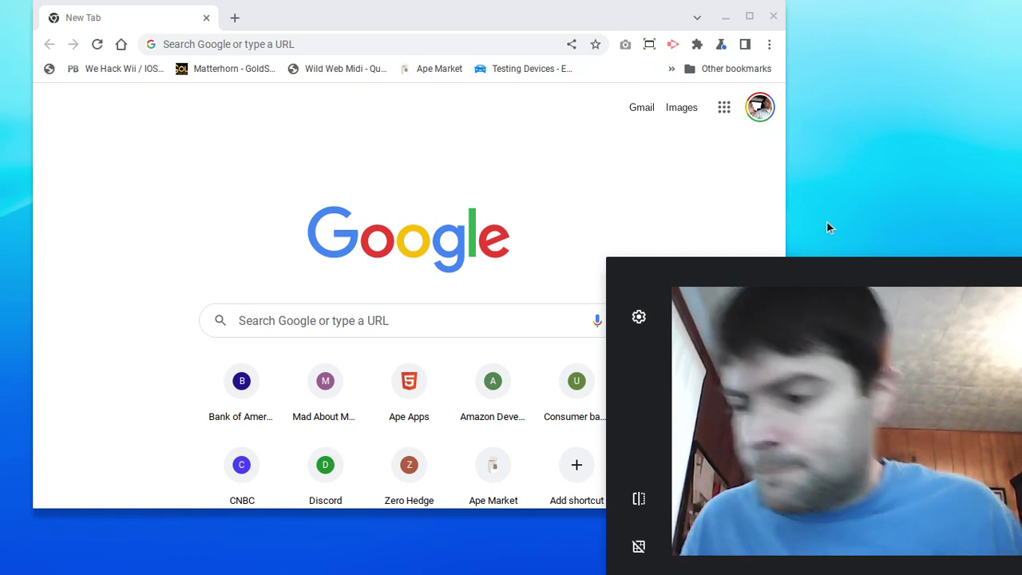
{"action": "mouse_move", "coordinate": [376, 573]}
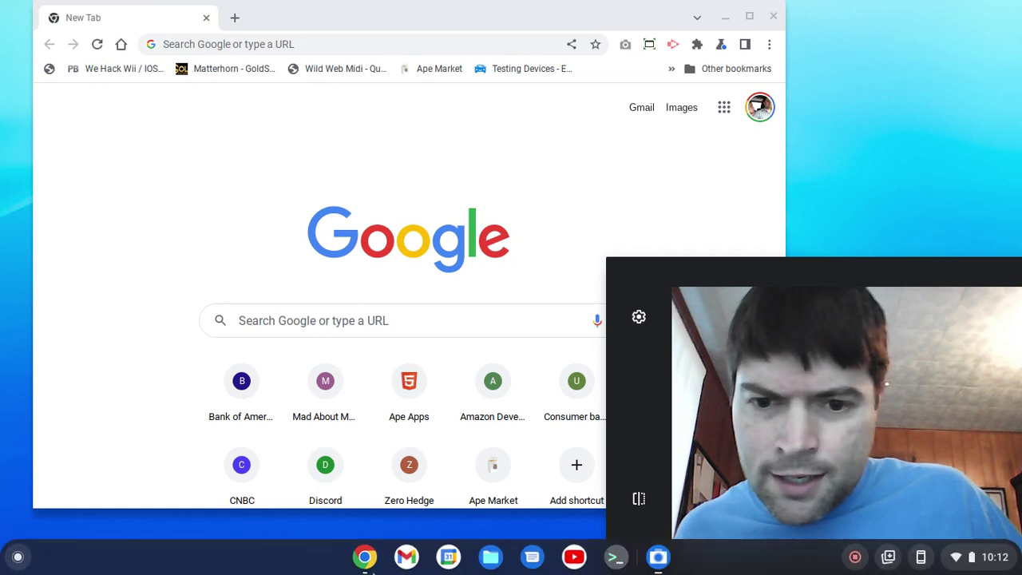
{"action": "left_click", "coordinate": [488, 562]}
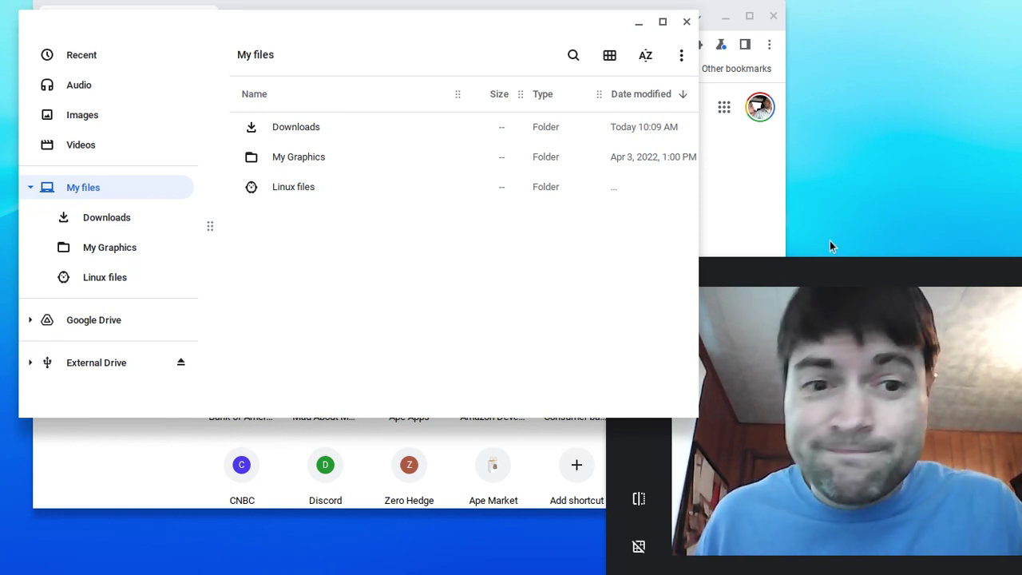
{"action": "left_click", "coordinate": [691, 19]}
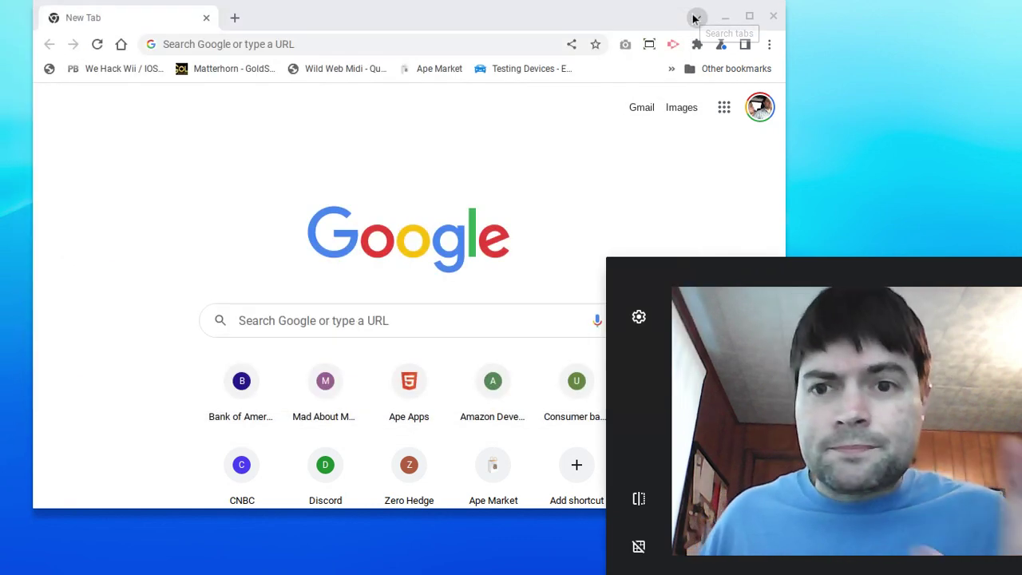
- Reopen the Files app, examine the contents of the My Graphics folder, and close the app
{"action": "mouse_move", "coordinate": [569, 573]}
{"action": "left_click", "coordinate": [488, 557]}
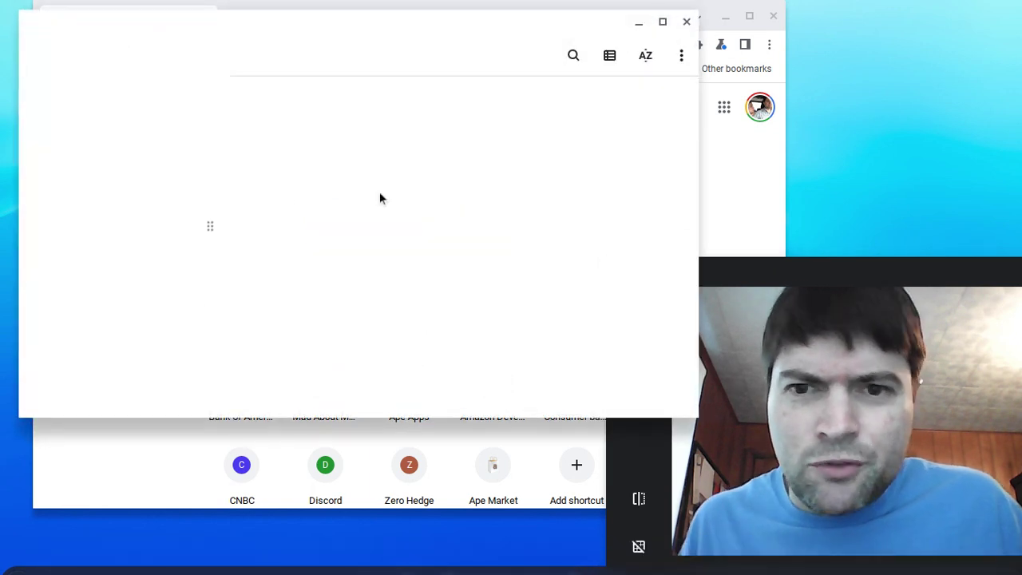
{"action": "double_click", "coordinate": [282, 158]}
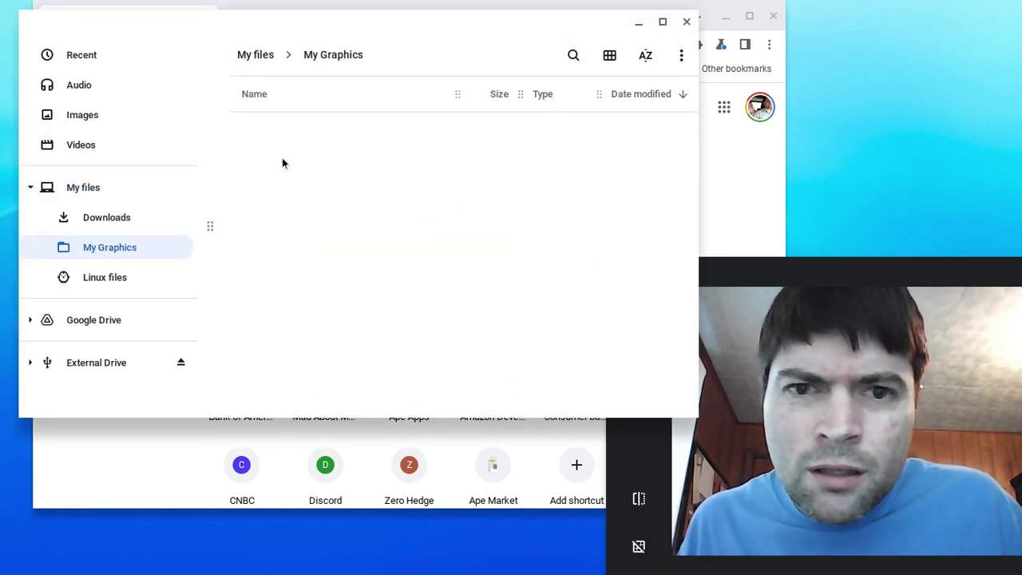
{"action": "left_click", "coordinate": [256, 52]}
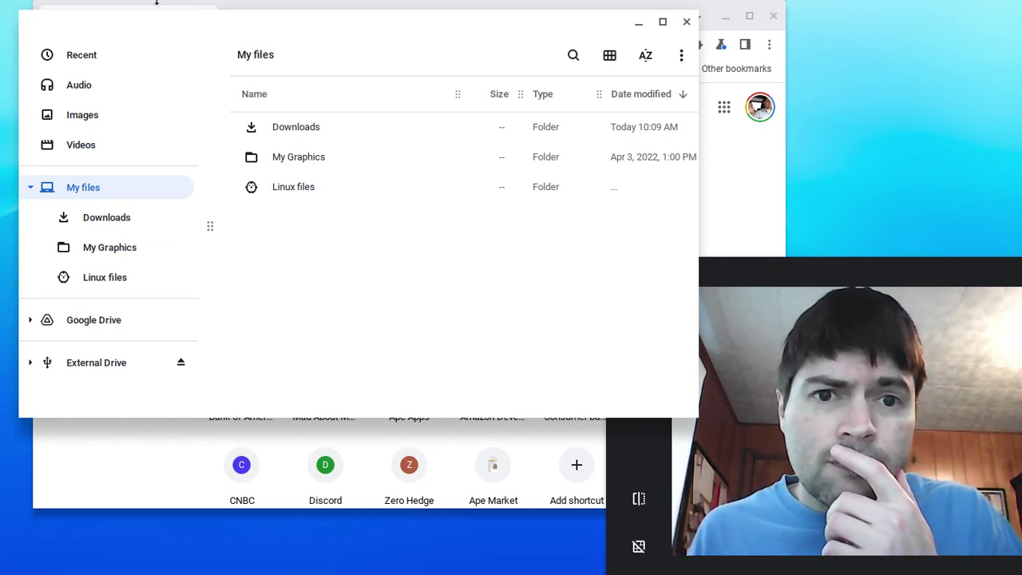
{"action": "left_click", "coordinate": [303, 144]}
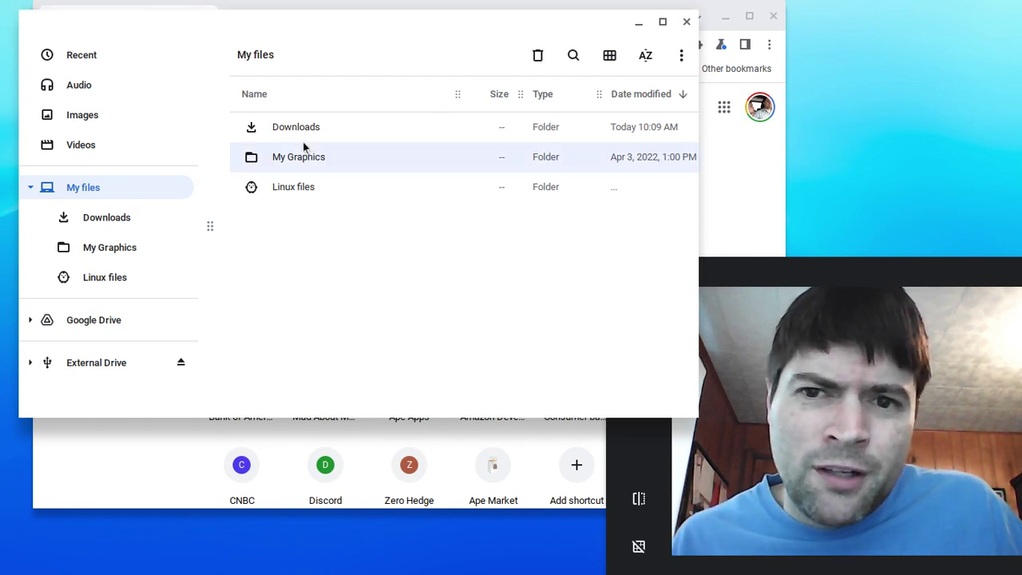
{"action": "double_click", "coordinate": [306, 162]}
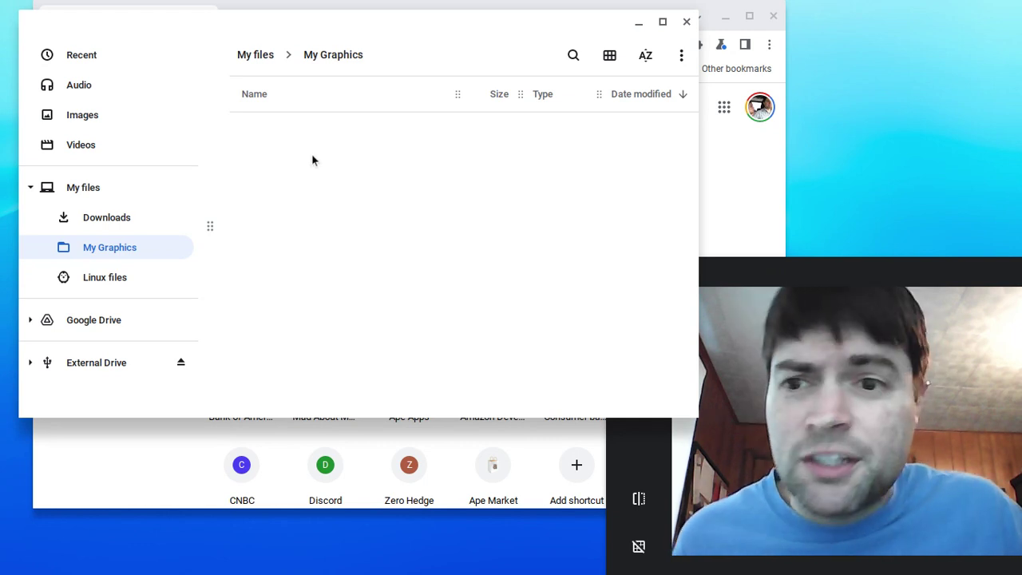
{"action": "left_click", "coordinate": [687, 22]}
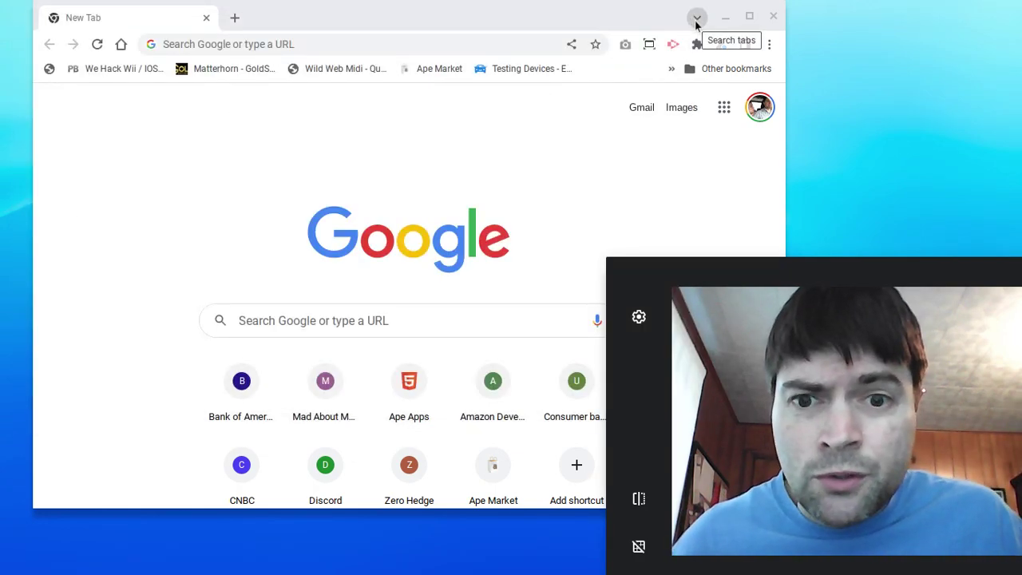
- Reposition the Chrome browser window to fit fully on the desktop, and bring the camera window in front of it
{"action": "left_click_drag", "start_coordinate": [278, 29], "coordinate": [253, 31]}
{"action": "left_click", "coordinate": [876, 270]}
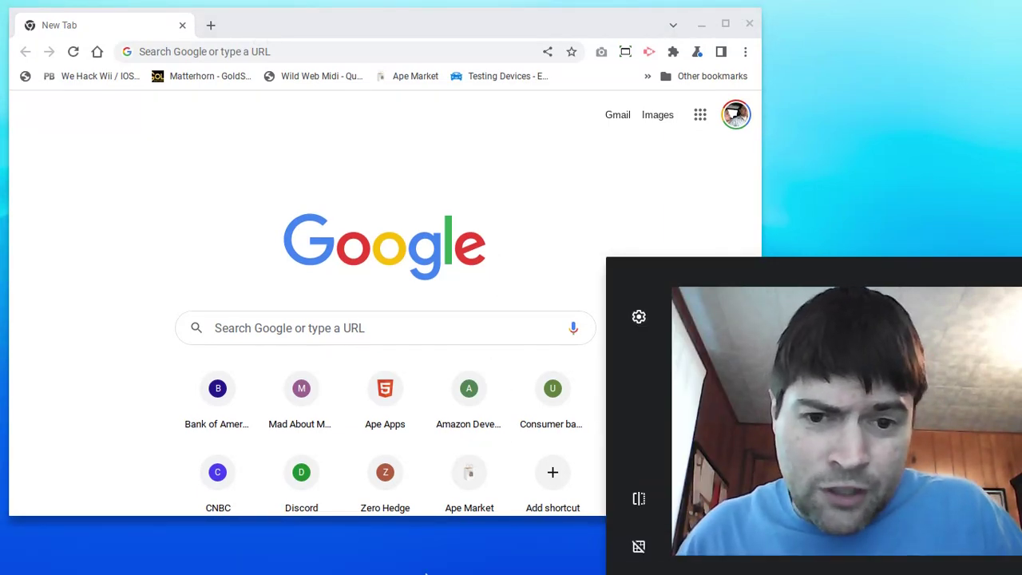
{"action": "mouse_move", "coordinate": [414, 565]}
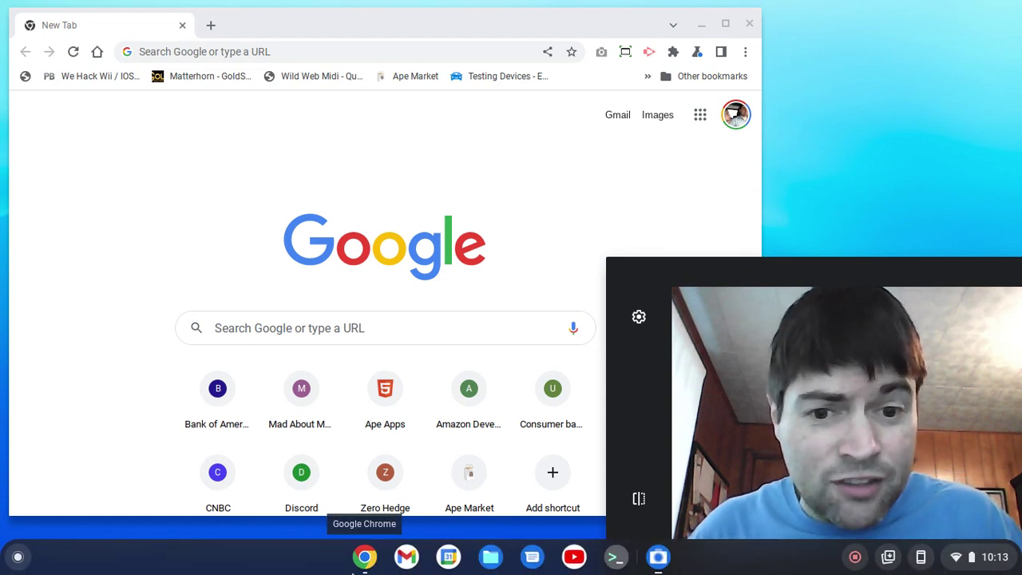